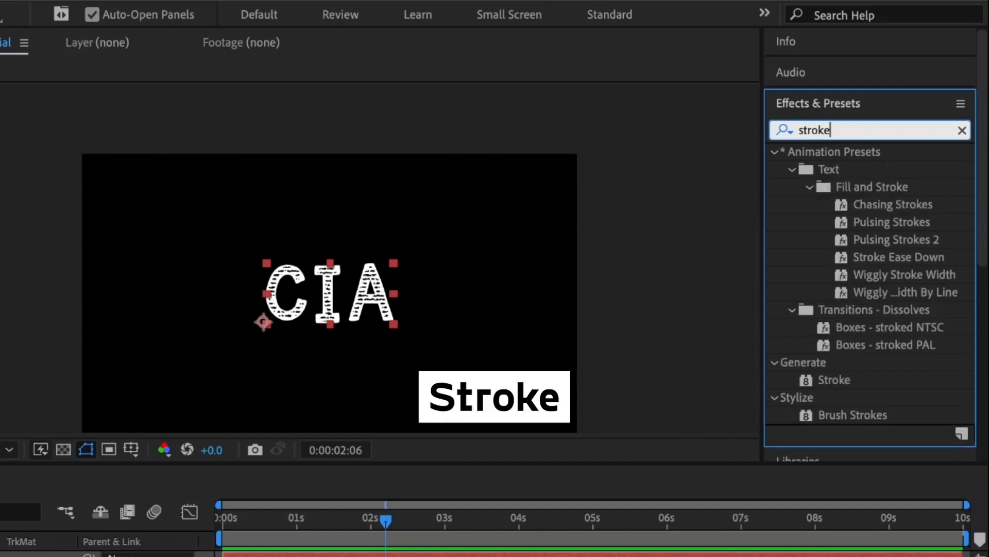
# - Apply the Stroke effect to the cia 2 text layer and trace the letter C with a curved Pen tool mask path
pyautogui.doubleClick(849, 382)
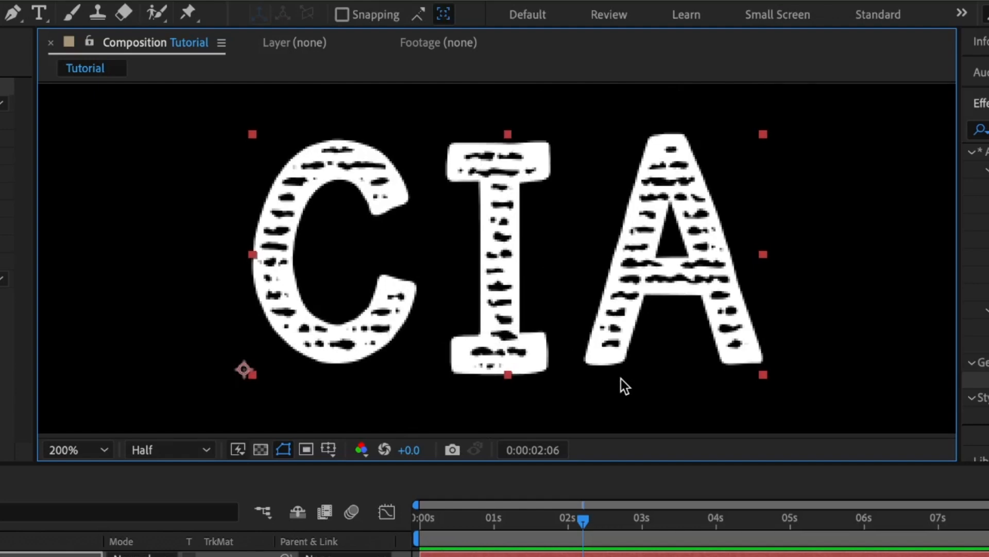
pyautogui.press('g')
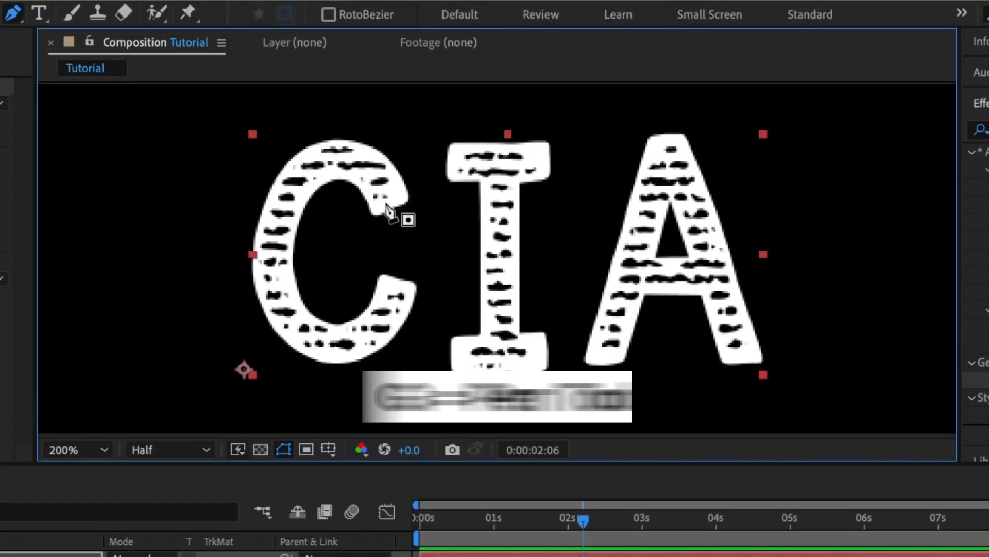
pyautogui.moveTo(392, 206); pyautogui.dragTo(319, 151)
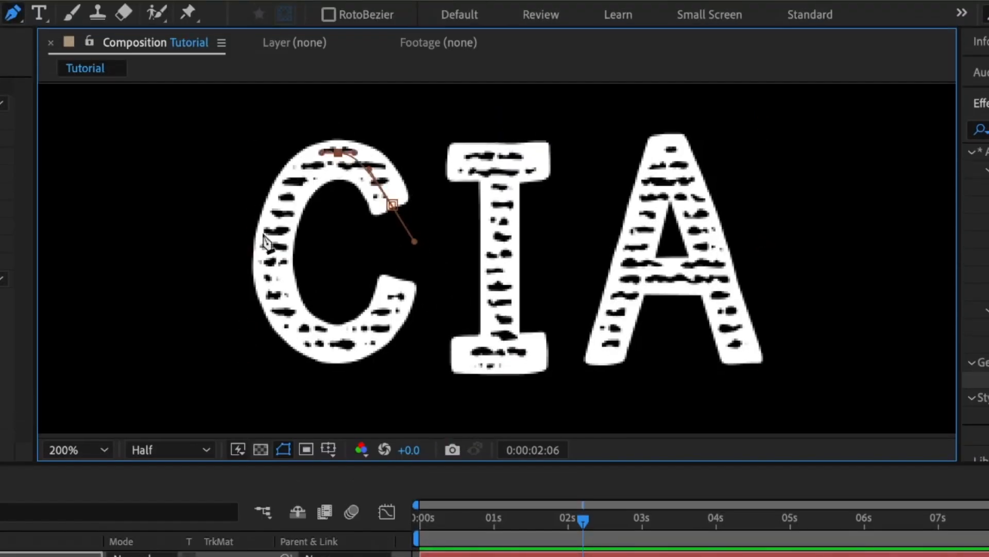
pyautogui.moveTo(276, 269); pyautogui.dragTo(283, 347)
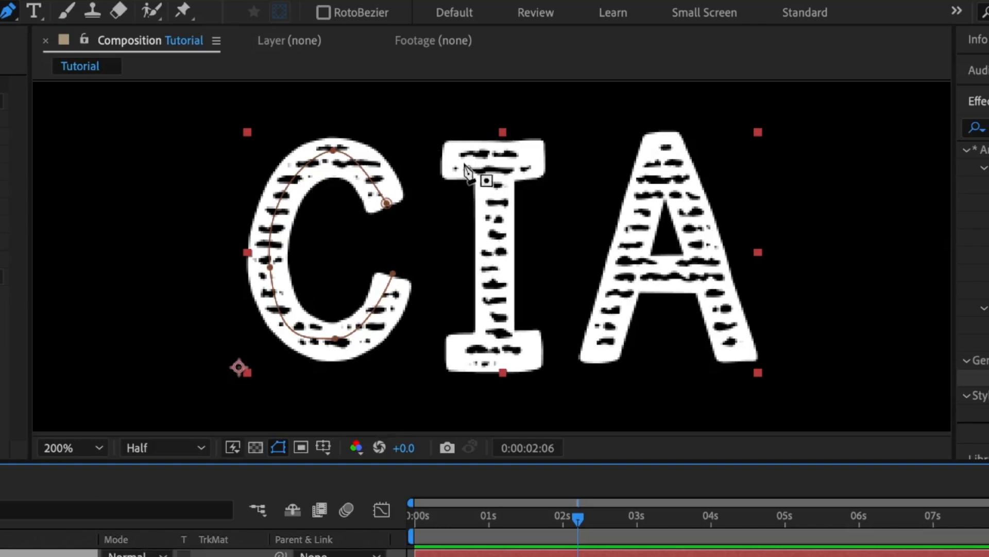
# - Draw three separate straight mask paths on cia 2 along the stem, upper bar and lower bar of the letter I
pyautogui.click(496, 191)
pyautogui.click(496, 331)
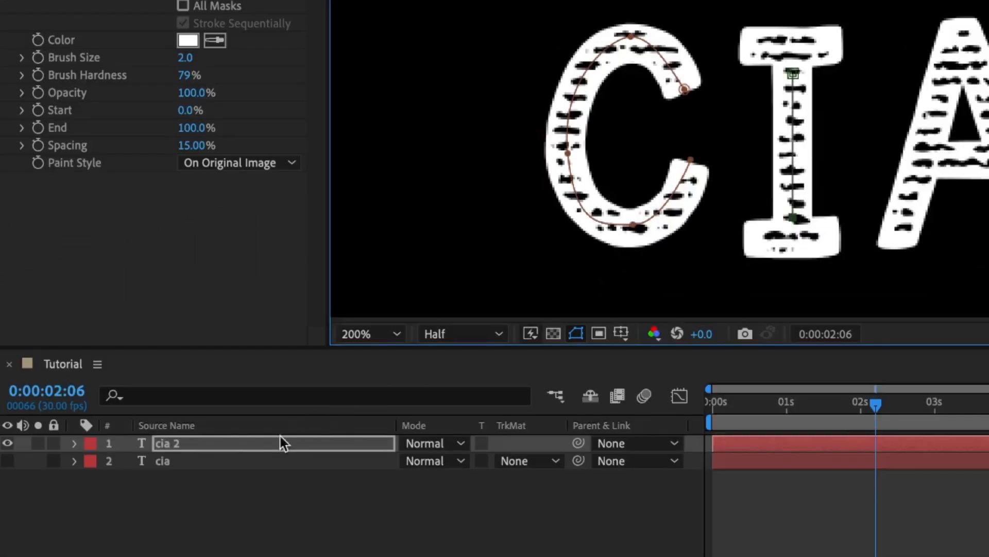
pyautogui.click(215, 446)
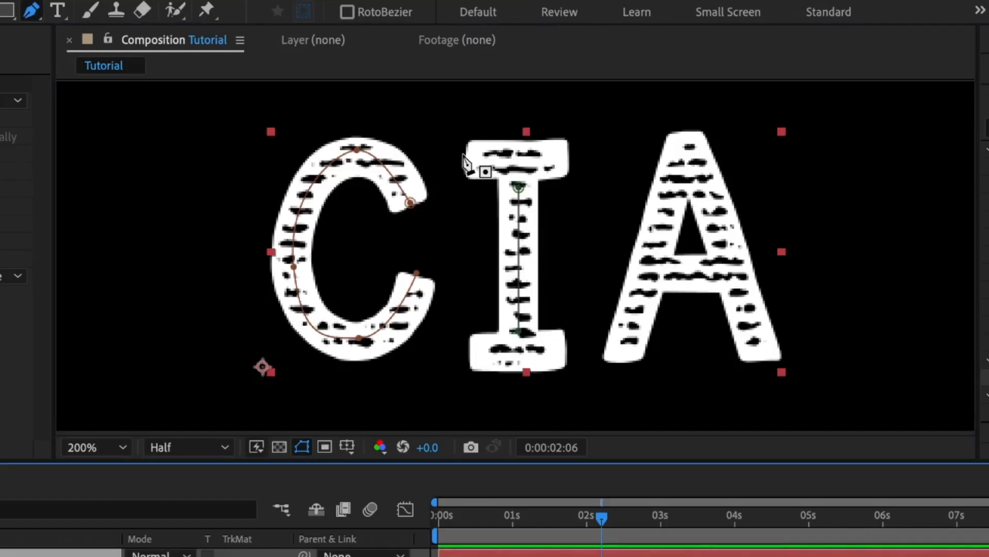
pyautogui.click(463, 153)
pyautogui.click(572, 154)
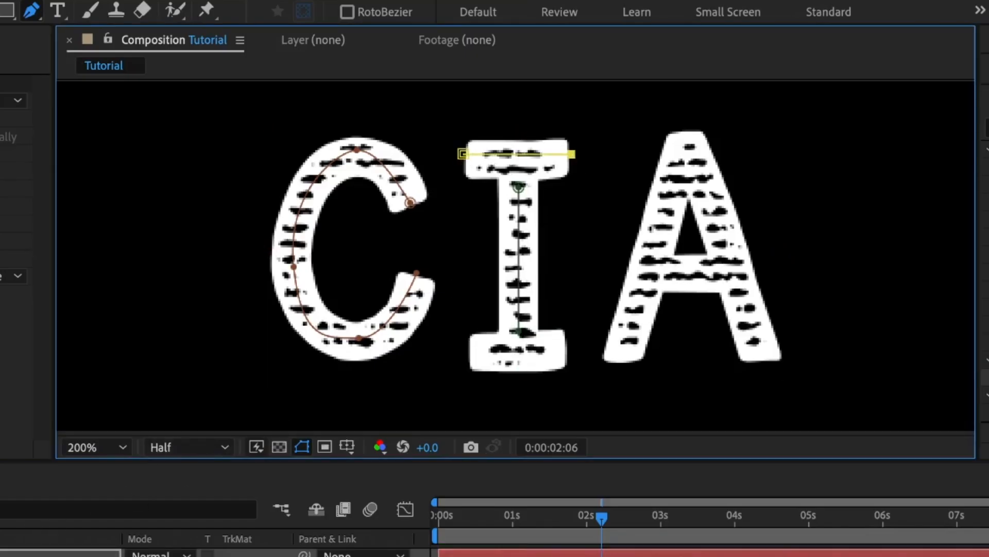
pyautogui.click(92, 554)
pyautogui.click(466, 352)
pyautogui.click(466, 351)
pyautogui.click(571, 349)
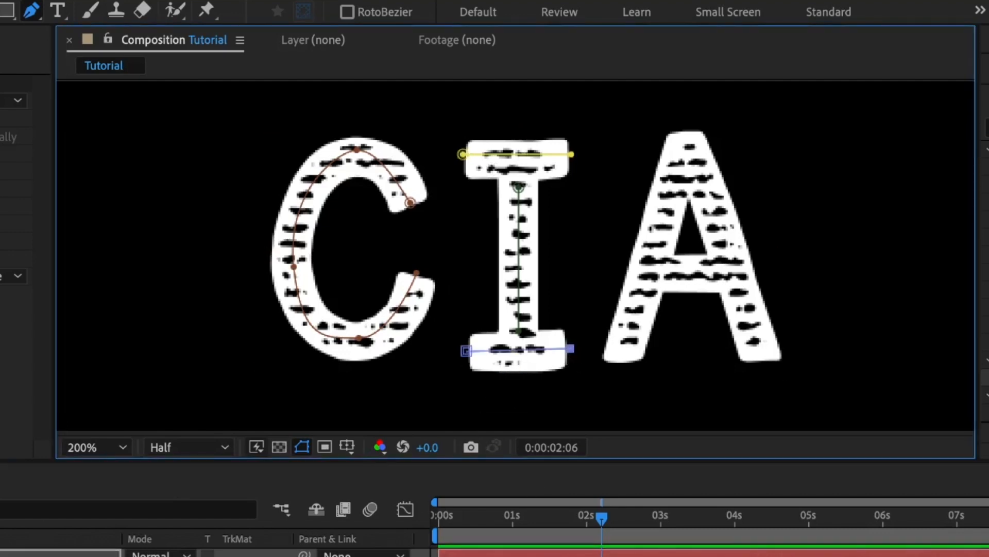
# - Draw two separate mask paths on cia 2 for the letter A: an inverted V along its legs and a short crossbar
pyautogui.click(67, 554)
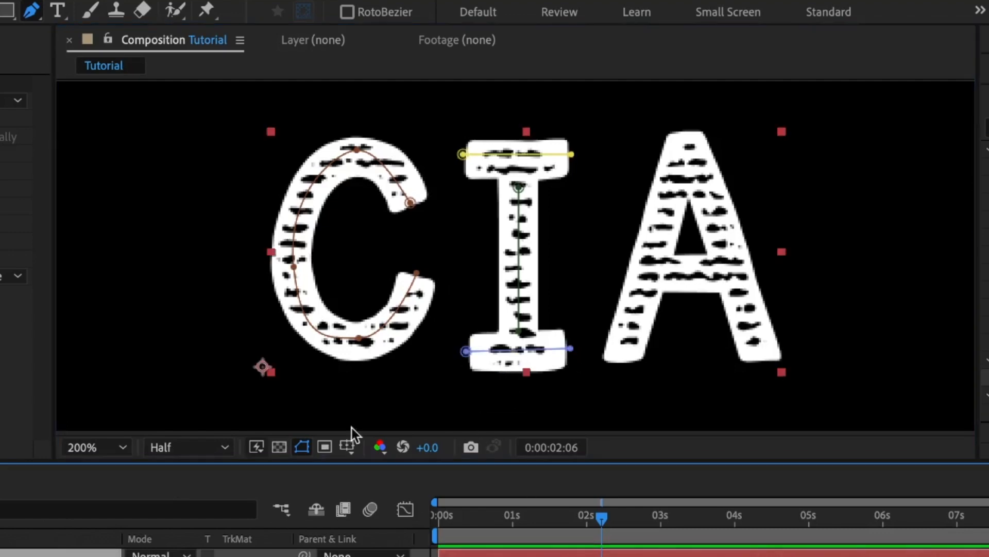
pyautogui.click(611, 365)
pyautogui.click(687, 147)
pyautogui.click(763, 364)
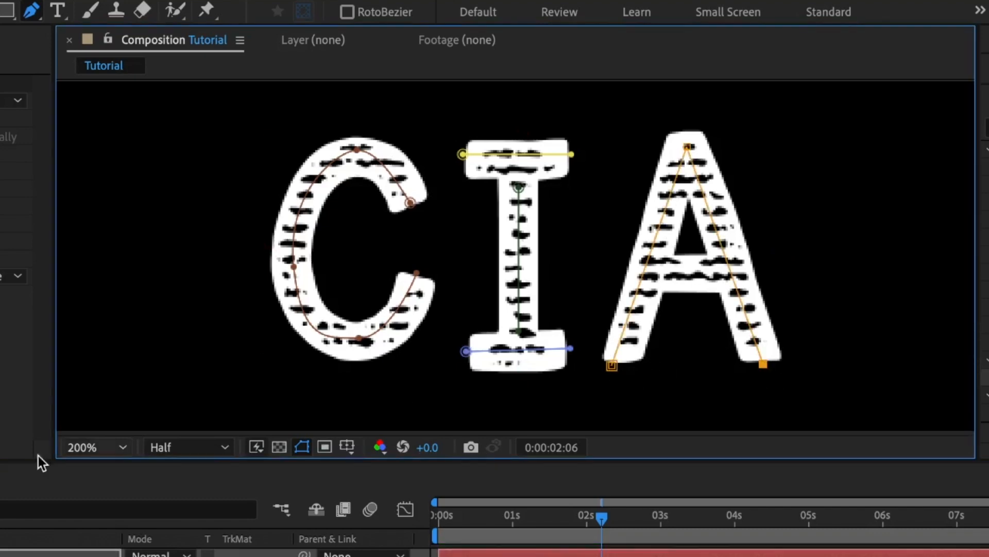
pyautogui.click(92, 554)
pyautogui.click(669, 272)
pyautogui.click(711, 273)
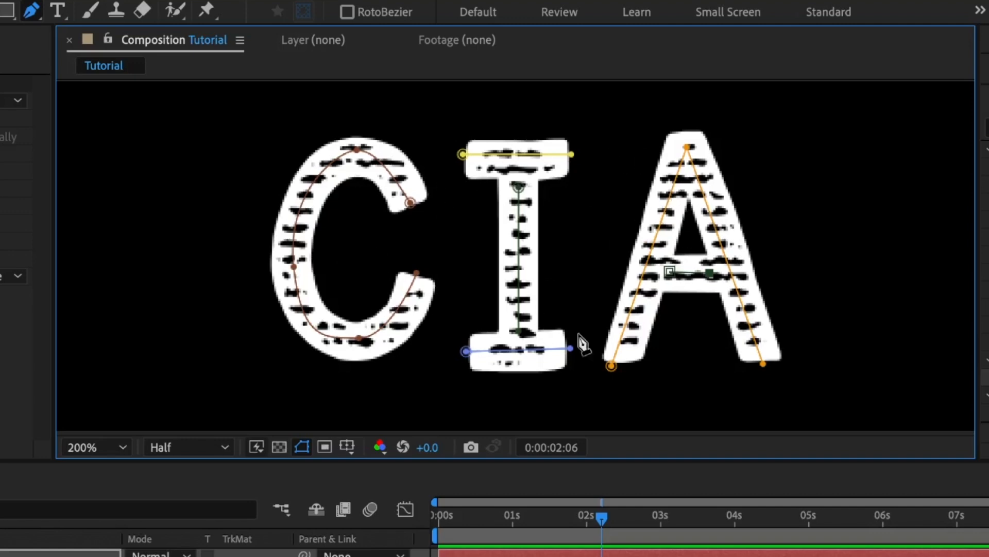
# - Undo the stray point added to the A's crossbar path and nudge the lower end point of the C's mask slightly down
pyautogui.click(415, 274)
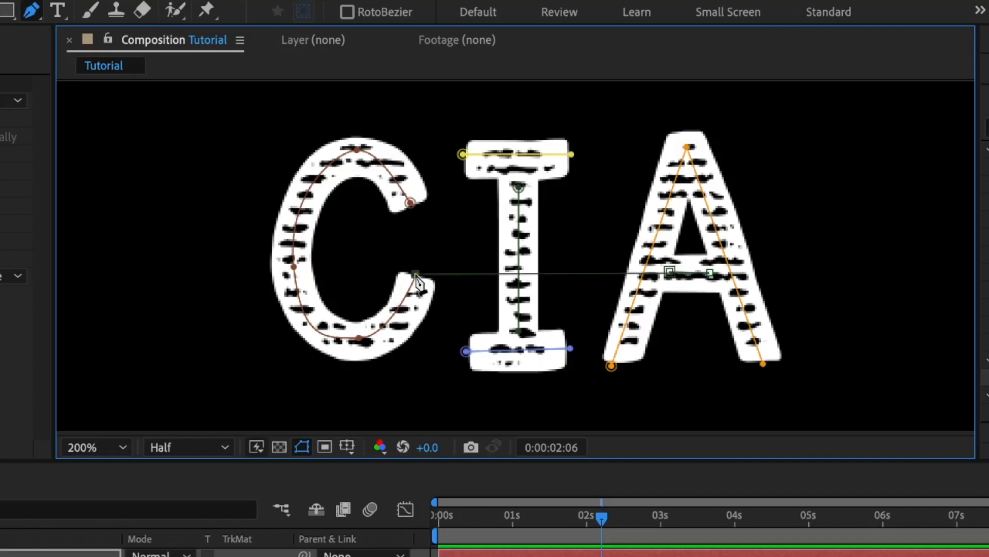
pyautogui.hotkey('ctrl', 'z')
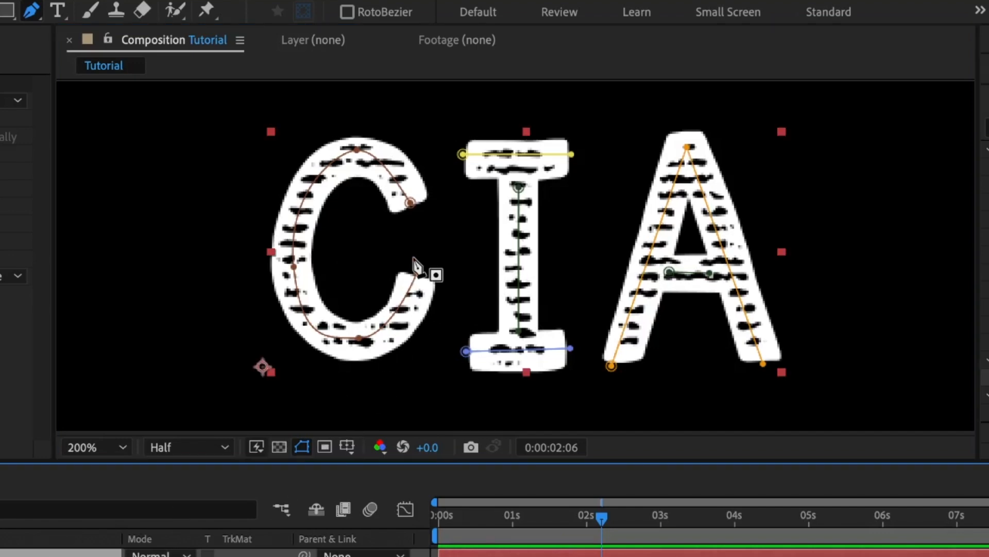
pyautogui.click(417, 275)
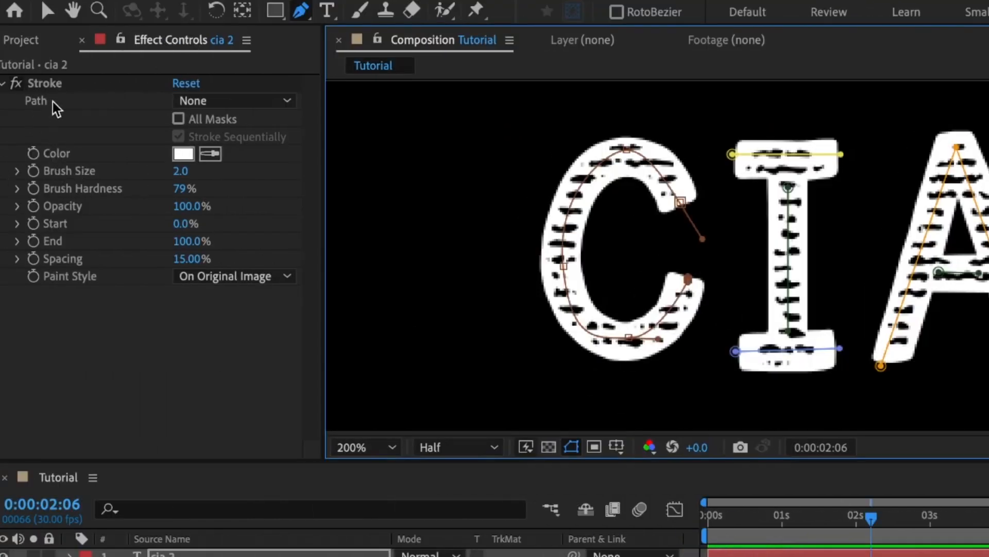
# - Set the Stroke effect to All Masks with the On Transparent paint style, brush size 21.1 and brush hardness 100%
pyautogui.click(178, 119)
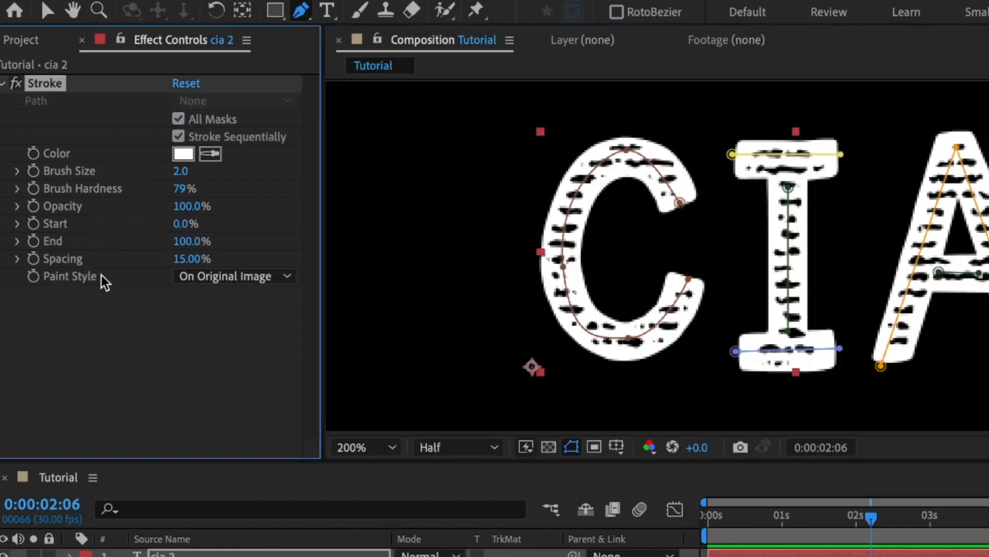
pyautogui.click(191, 280)
pyautogui.click(249, 322)
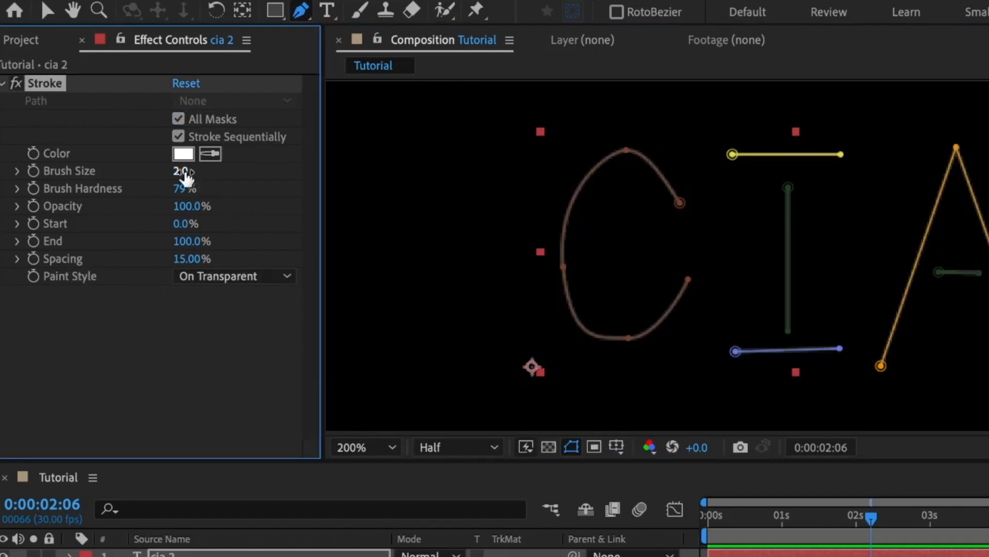
pyautogui.moveTo(181, 173); pyautogui.dragTo(570, 168)
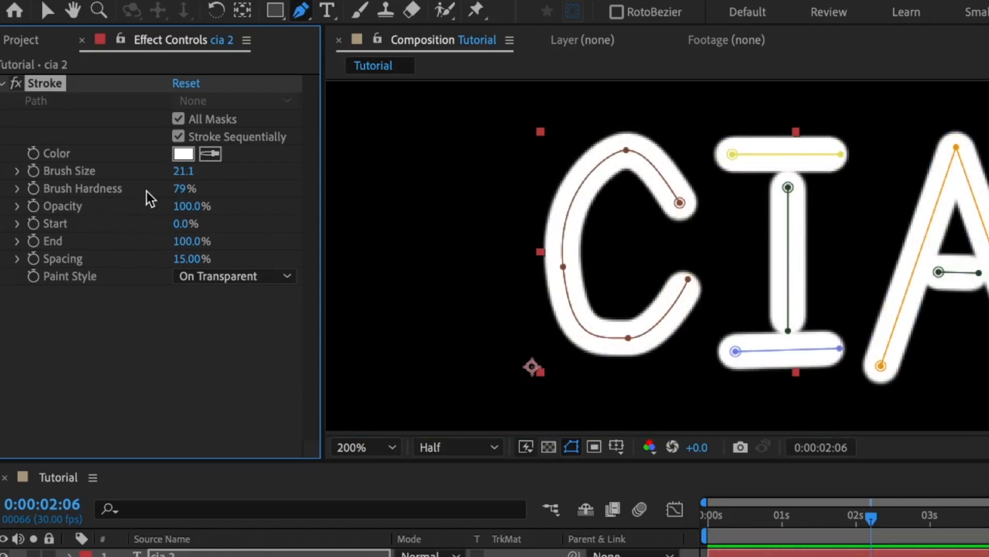
pyautogui.moveTo(180, 189)
pyautogui.mouseDown()
pyautogui.moveTo(530, 203)
pyautogui.moveTo(601, 224)
pyautogui.mouseUp()
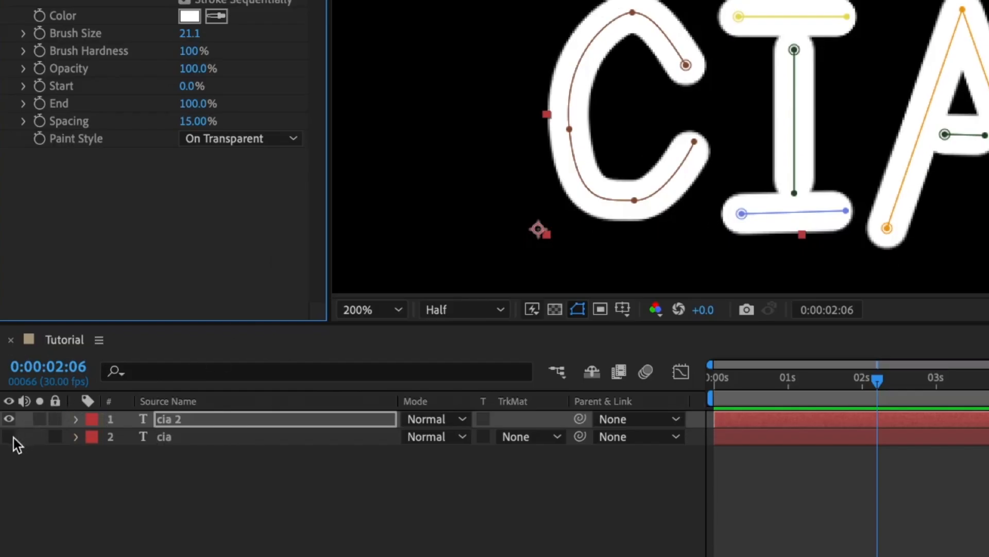
# - Show the cia layer with the hidden cia 2 layer as its Alpha track matte, and set the Stroke brush size to 61.7
pyautogui.click(13, 438)
pyautogui.click(9, 419)
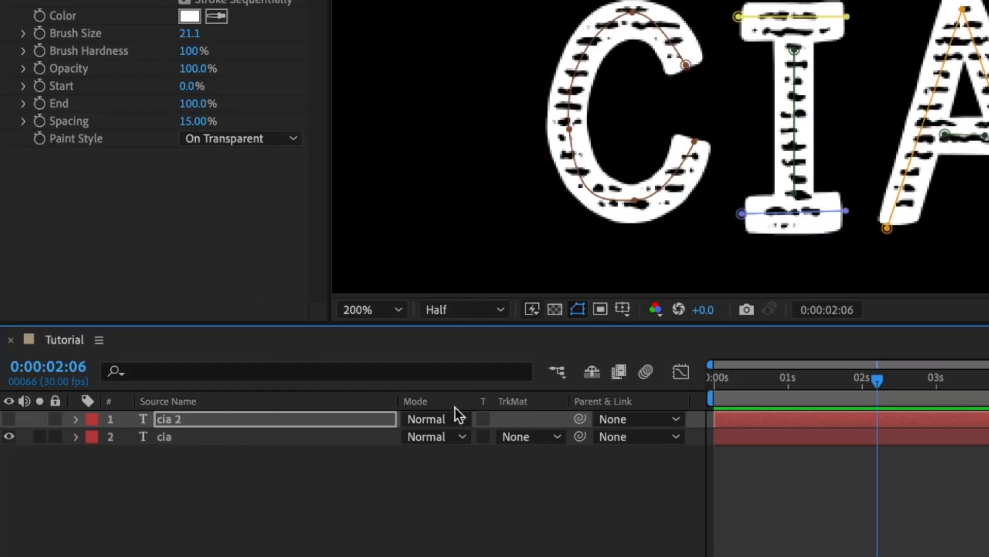
pyautogui.click(539, 438)
pyautogui.click(570, 496)
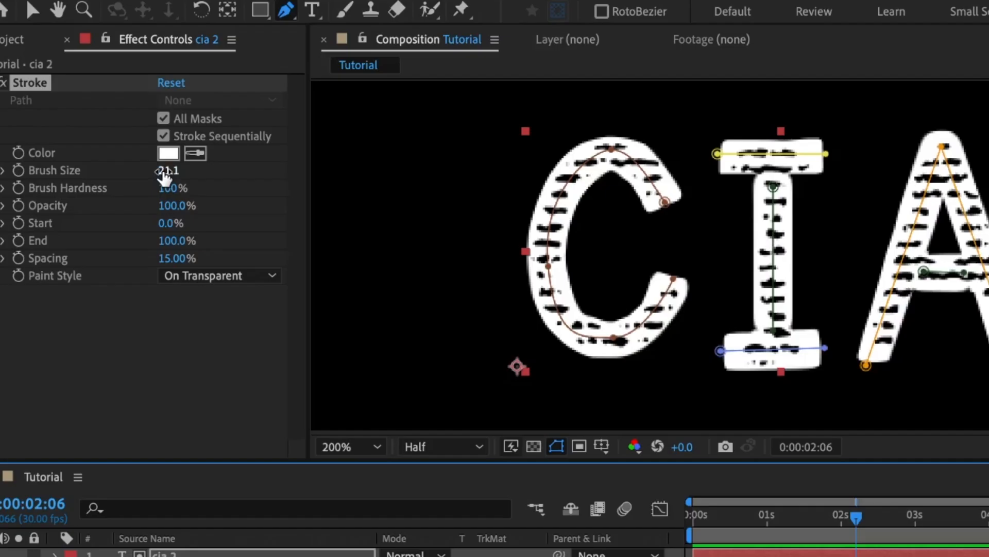
pyautogui.moveTo(164, 175)
pyautogui.mouseDown()
pyautogui.moveTo(70, 174)
pyautogui.moveTo(487, 177)
pyautogui.mouseUp()
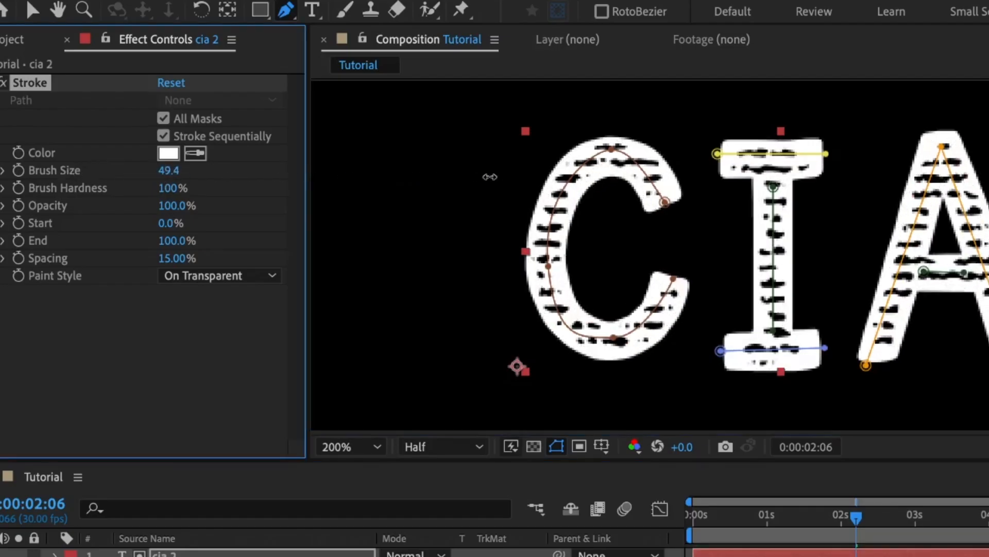
pyautogui.moveTo(151, 169); pyautogui.dragTo(111, 170)
# - Keyframe the Stroke effect's End from its minimum at 0:00:00:00 to 100% at 0:00:01:29
pyautogui.click(694, 517)
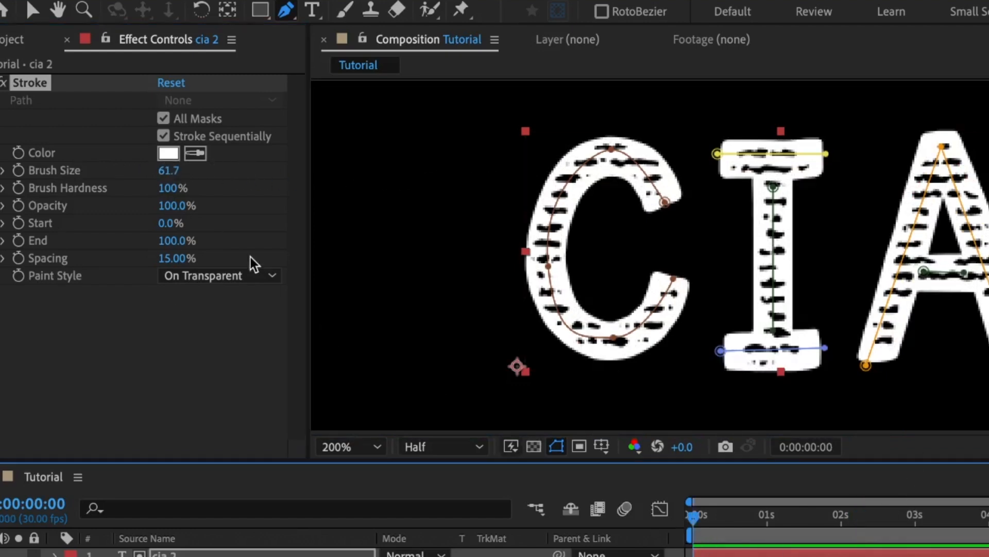
pyautogui.click(20, 242)
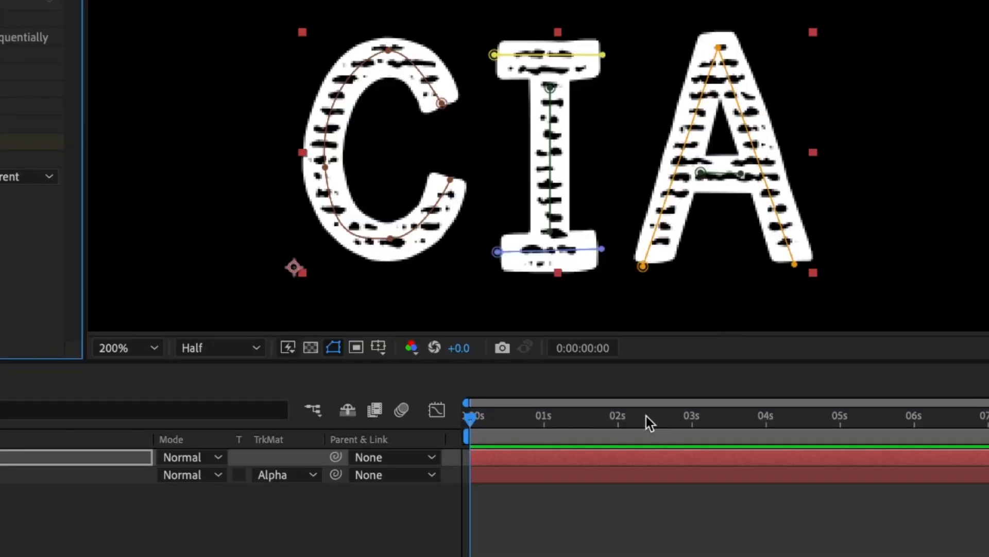
pyautogui.moveTo(649, 425); pyautogui.dragTo(617, 428)
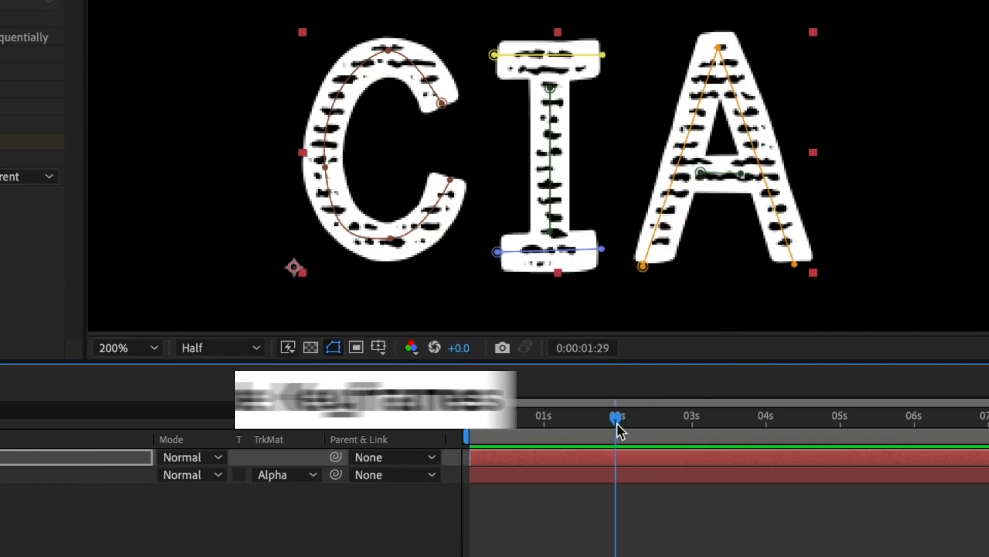
pyautogui.press('u')
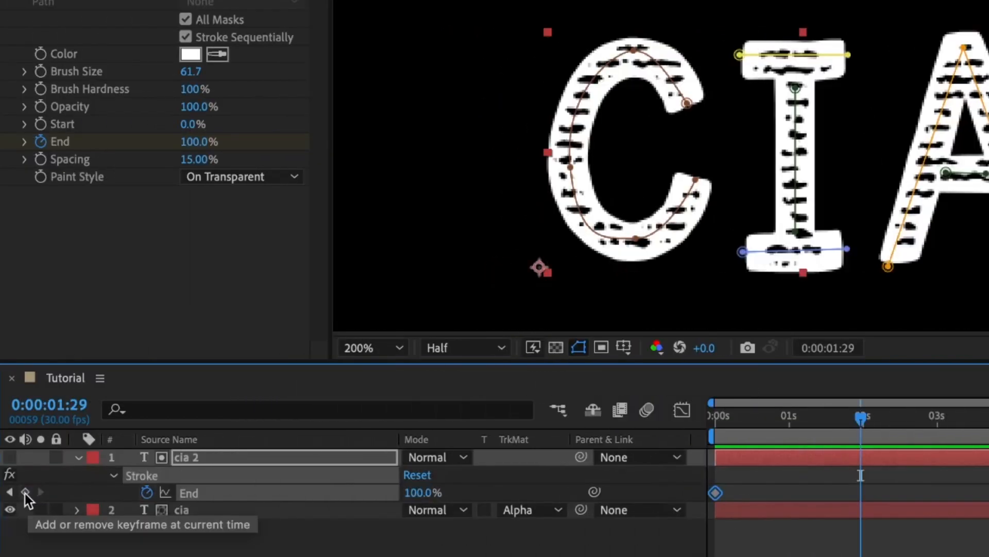
pyautogui.click(24, 492)
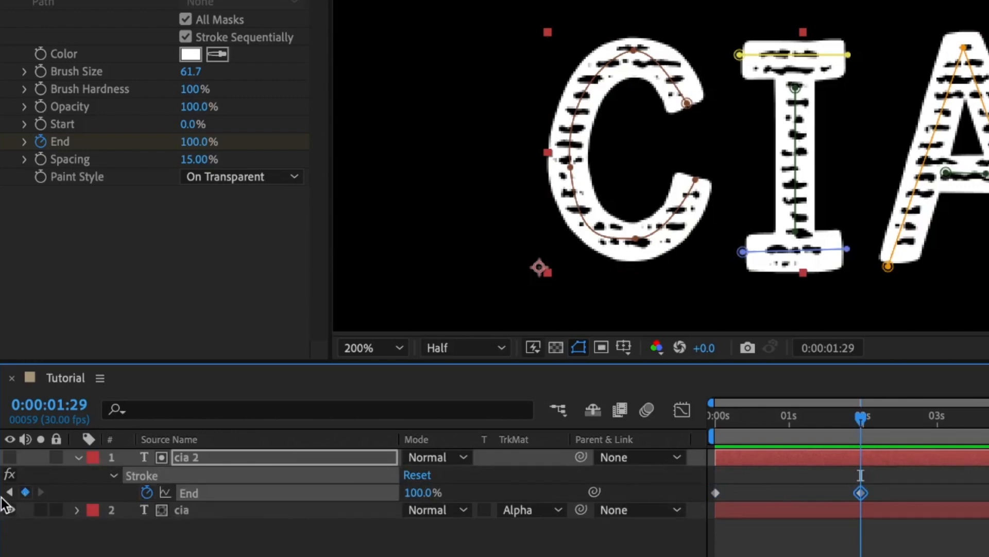
pyautogui.press('Home')
pyautogui.moveTo(416, 493); pyautogui.dragTo(61, 493)
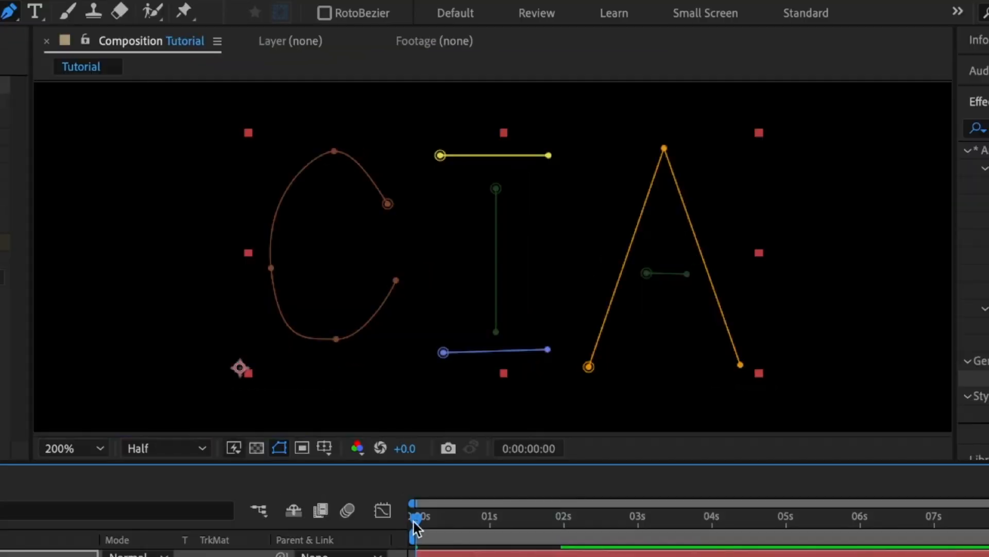
# - Shorten the I's stem mask by moving its upper point down towards the middle, checking the reveal around 0:00:00:25
pyautogui.moveTo(716, 420); pyautogui.dragTo(763, 423)
pyautogui.moveTo(464, 524)
pyautogui.mouseDown()
pyautogui.moveTo(490, 529)
pyautogui.moveTo(458, 530)
pyautogui.moveTo(574, 526)
pyautogui.moveTo(447, 523)
pyautogui.moveTo(468, 521)
pyautogui.mouseUp()
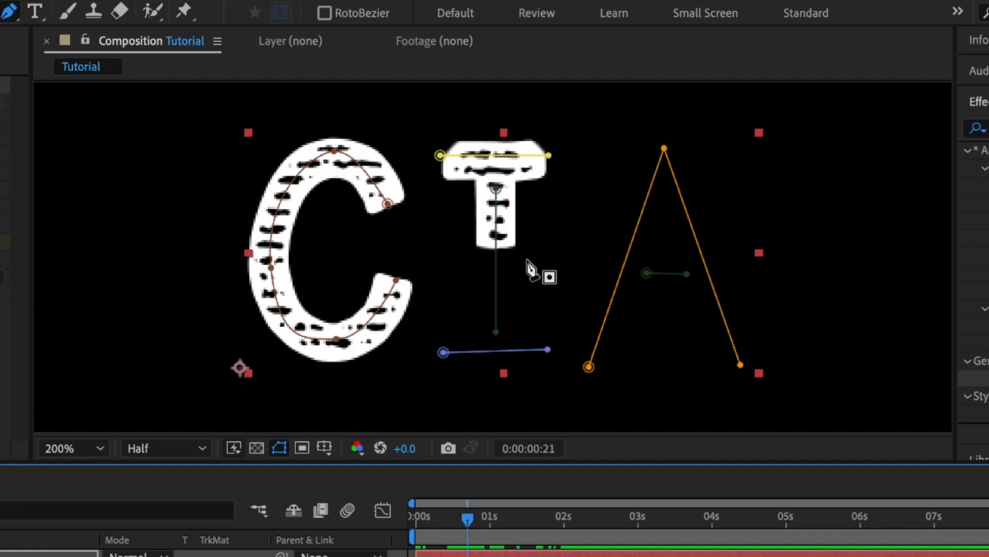
pyautogui.moveTo(496, 189); pyautogui.dragTo(497, 234)
pyautogui.moveTo(487, 516); pyautogui.dragTo(478, 522)
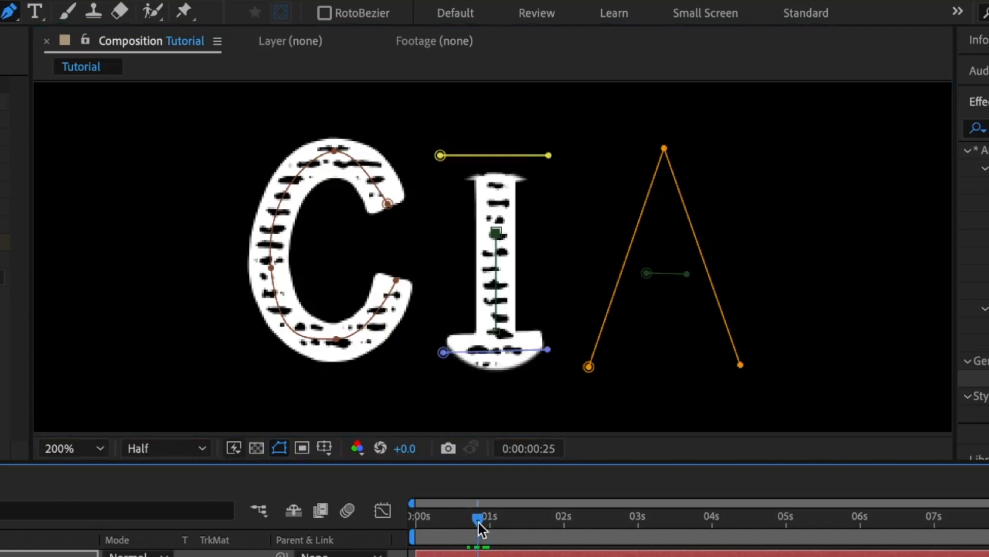
pyautogui.click(496, 234)
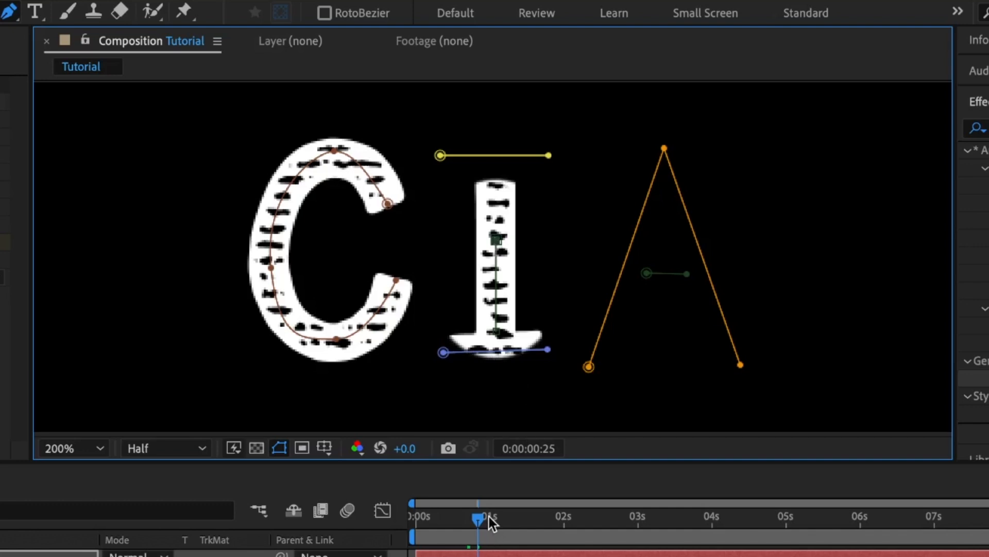
# - Move the lower point of the I's stem mask up slightly and check the reveal up to 0:00:01:13
pyautogui.moveTo(478, 521)
pyautogui.mouseDown()
pyautogui.moveTo(468, 524)
pyautogui.moveTo(509, 523)
pyautogui.mouseUp()
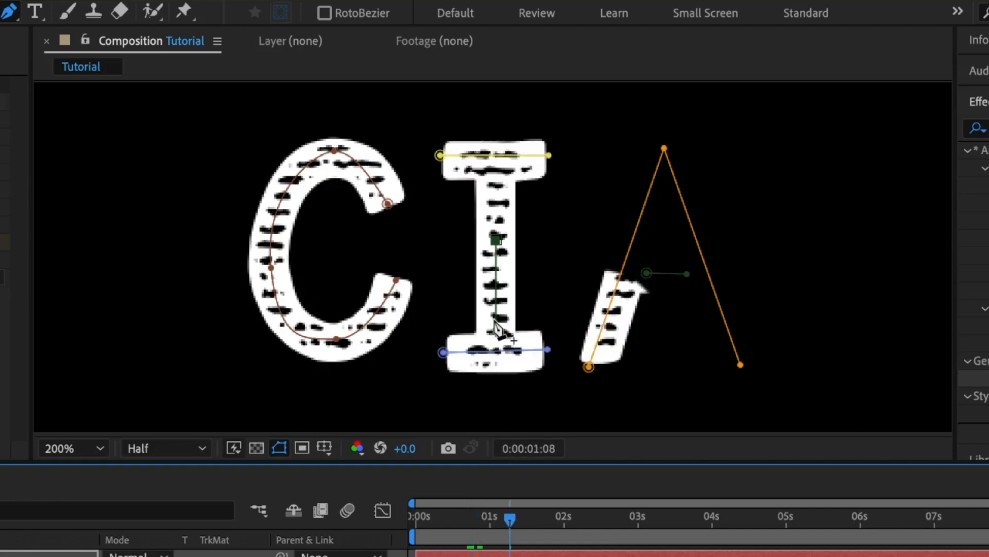
pyautogui.moveTo(506, 523); pyautogui.dragTo(484, 518)
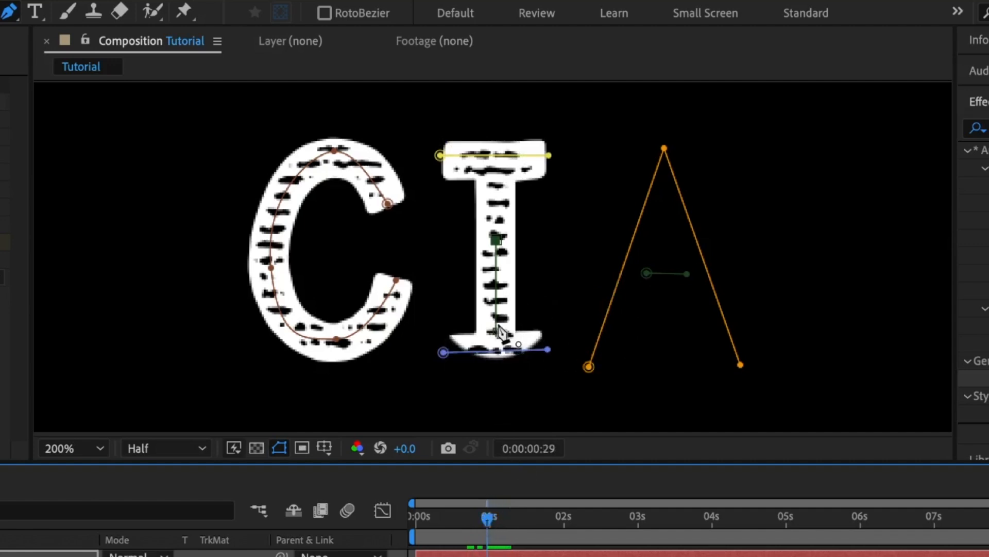
pyautogui.click(77, 554)
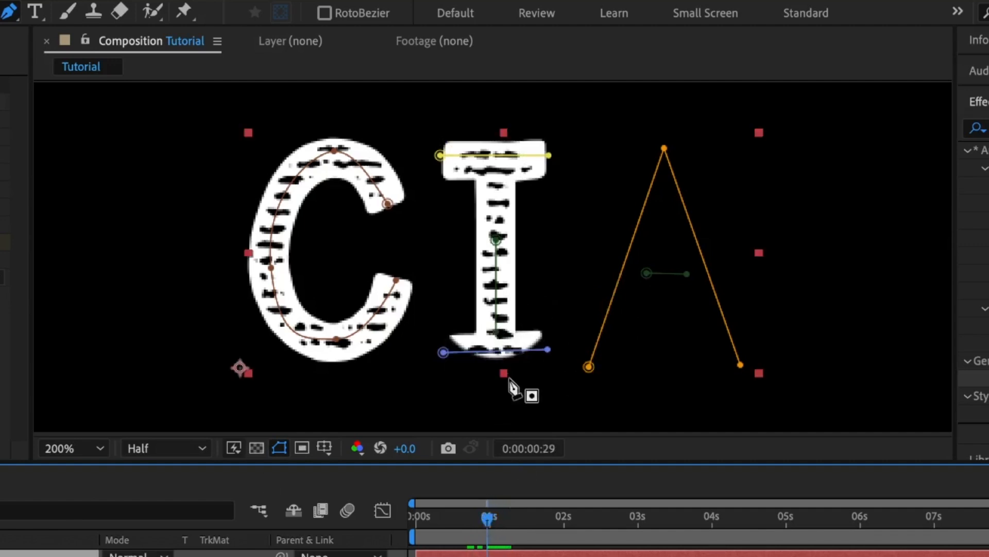
pyautogui.click(499, 336)
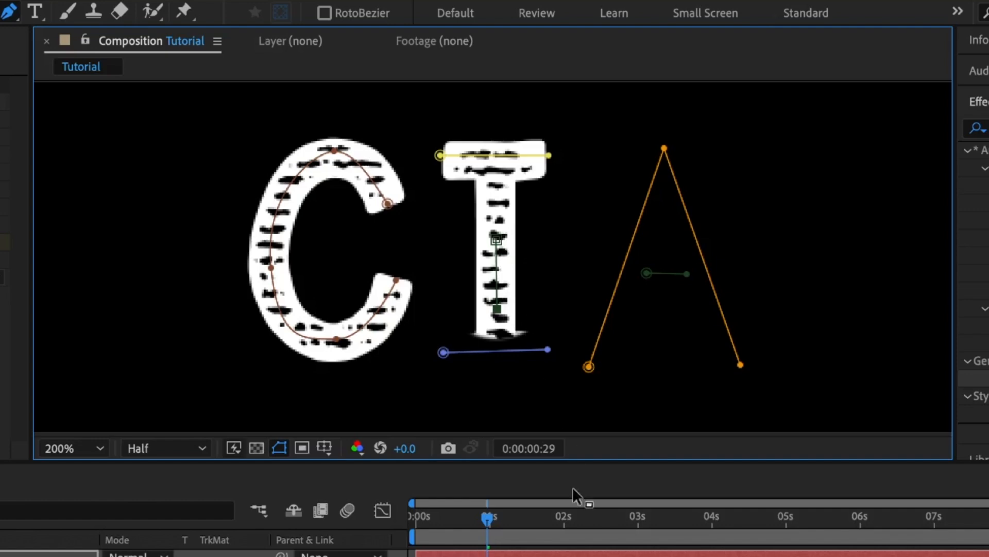
pyautogui.moveTo(491, 520)
pyautogui.mouseDown()
pyautogui.moveTo(539, 522)
pyautogui.moveTo(499, 520)
pyautogui.moveTo(527, 518)
pyautogui.mouseUp()
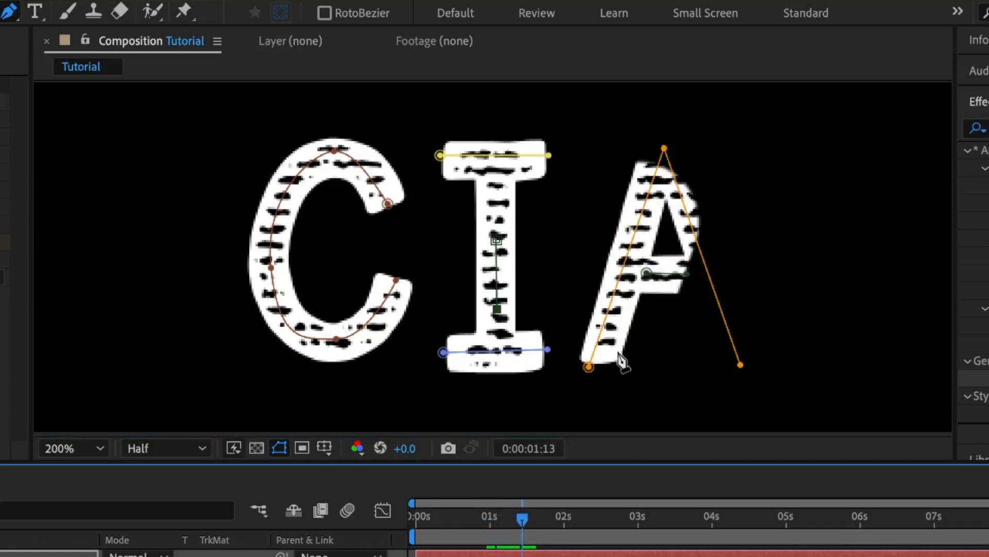
# - Widen the A's outline mask by moving both lower points outward and raising its apex, and preview the reveal from 0:00:00:00
pyautogui.click(72, 554)
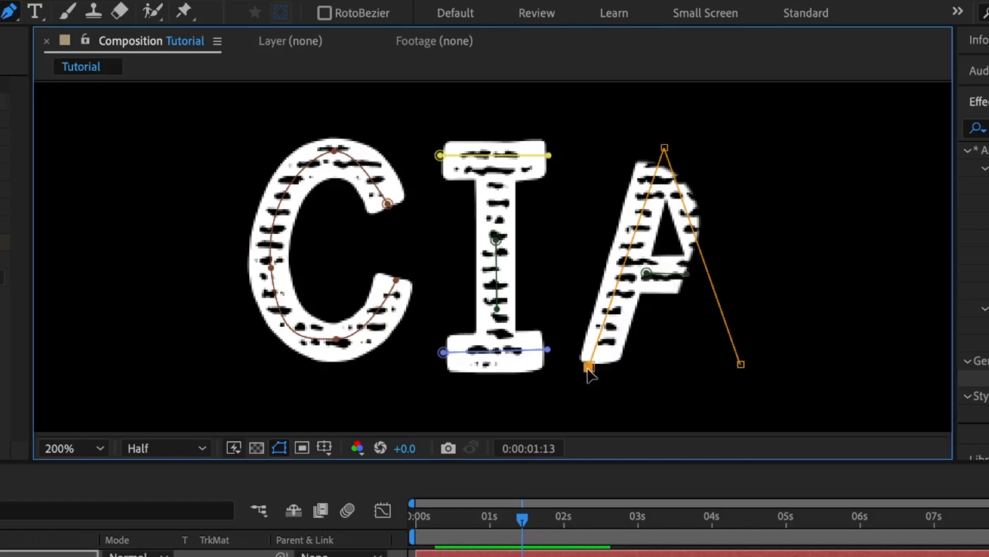
pyautogui.moveTo(589, 367); pyautogui.dragTo(560, 364)
pyautogui.moveTo(666, 148); pyautogui.dragTo(652, 136)
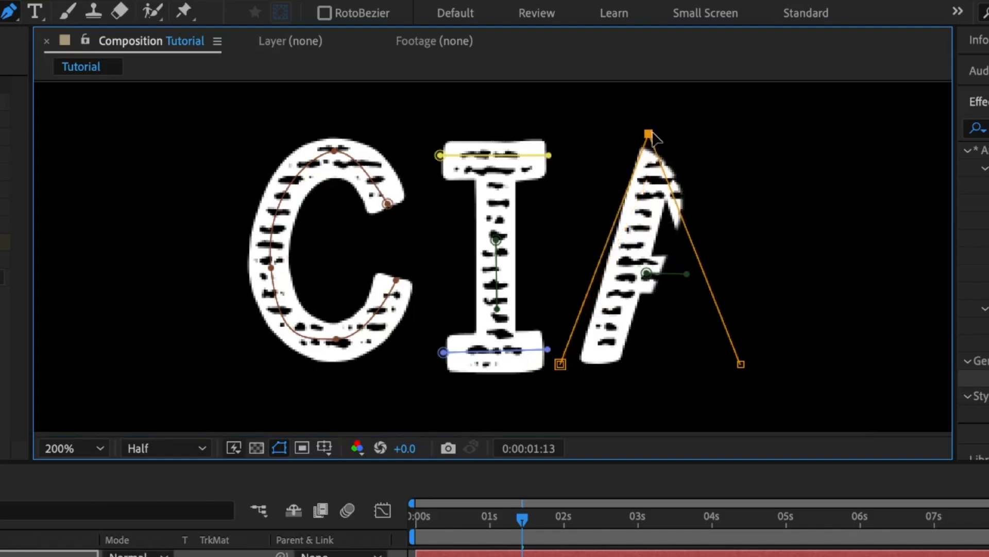
pyautogui.moveTo(741, 364); pyautogui.dragTo(757, 365)
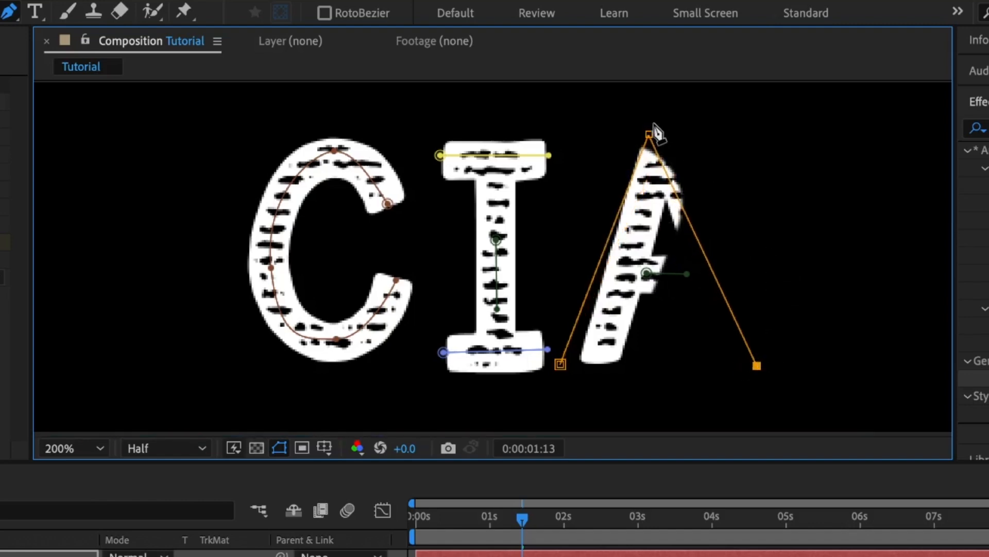
pyautogui.moveTo(649, 135)
pyautogui.mouseDown()
pyautogui.moveTo(667, 137)
pyautogui.moveTo(664, 128)
pyautogui.mouseUp()
pyautogui.moveTo(527, 517); pyautogui.dragTo(585, 517)
pyautogui.moveTo(459, 500); pyautogui.dragTo(236, 522)
pyautogui.press('space')
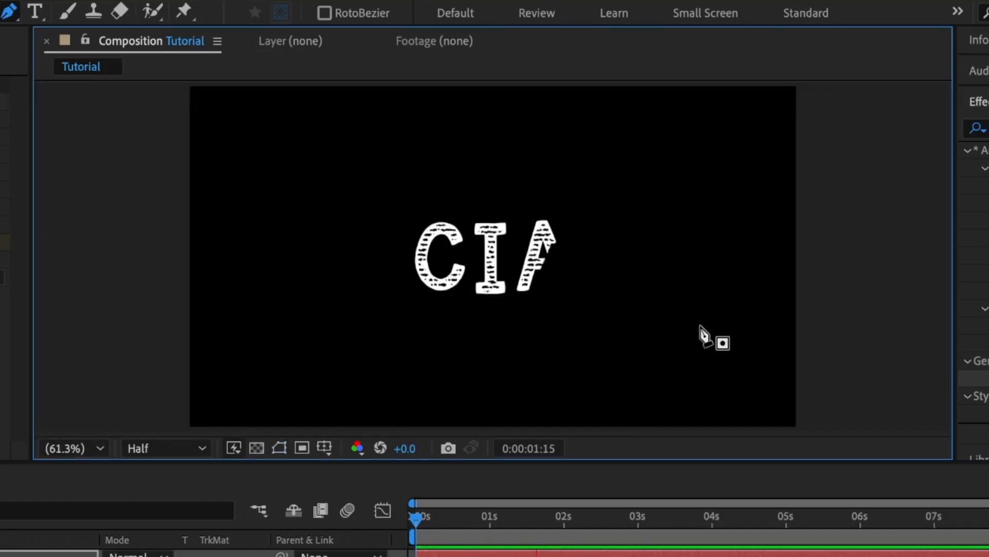
pyautogui.press('space')
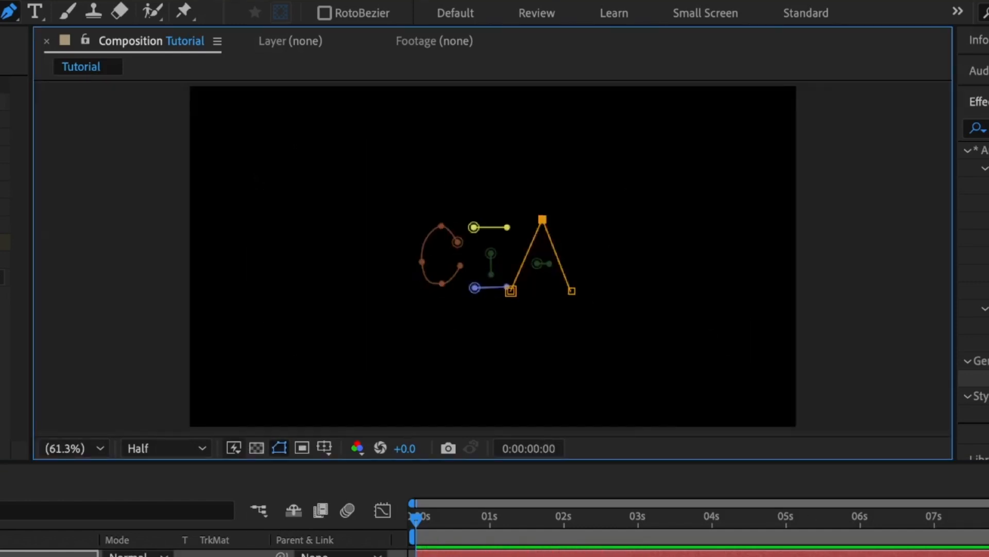
# - Pre-compose the cia and cia 2 layers together as "text", moving all attributes into the new composition
pyautogui.click(621, 528)
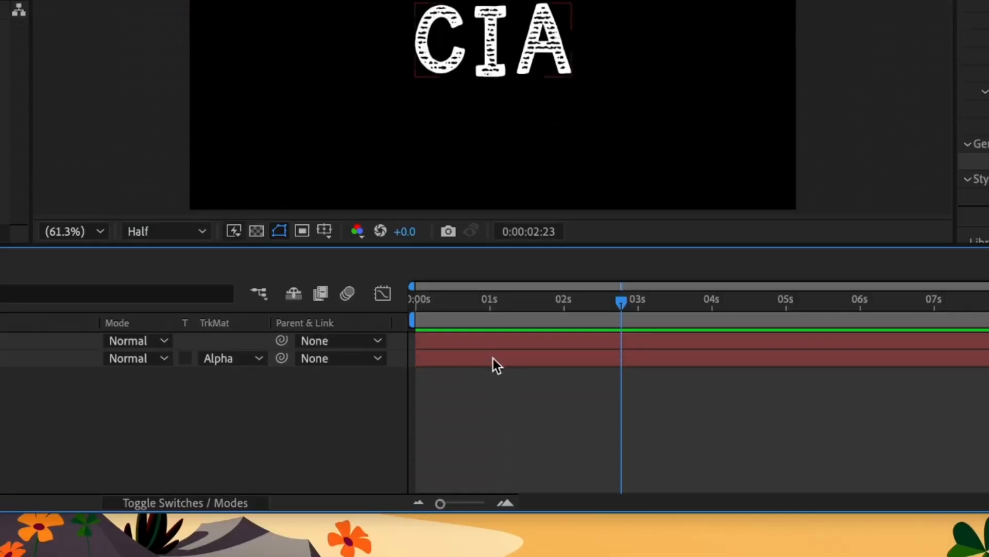
pyautogui.click(493, 357)
pyautogui.keyDown('shift'); pyautogui.click(488, 341); pyautogui.keyUp('shift')
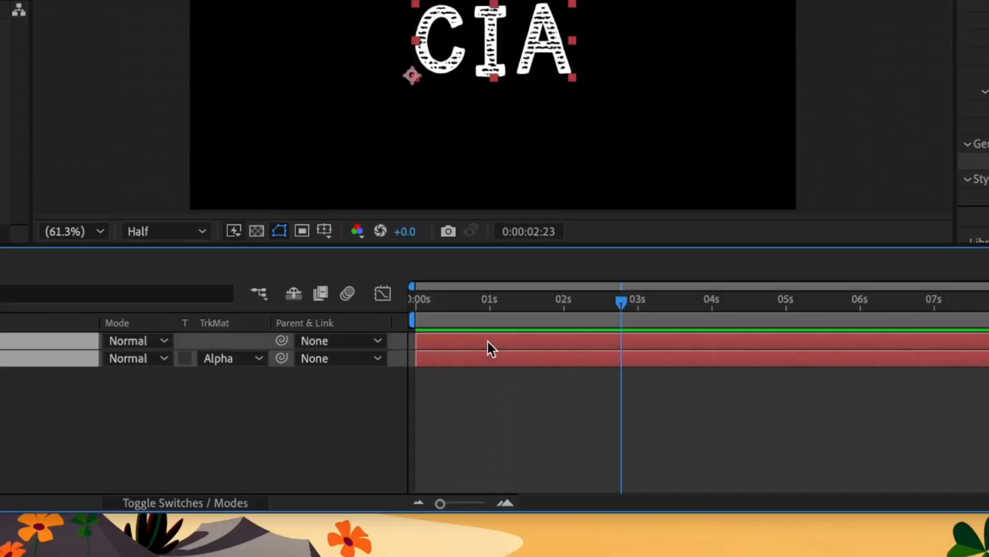
pyautogui.rightClick(488, 341)
pyautogui.click(579, 459)
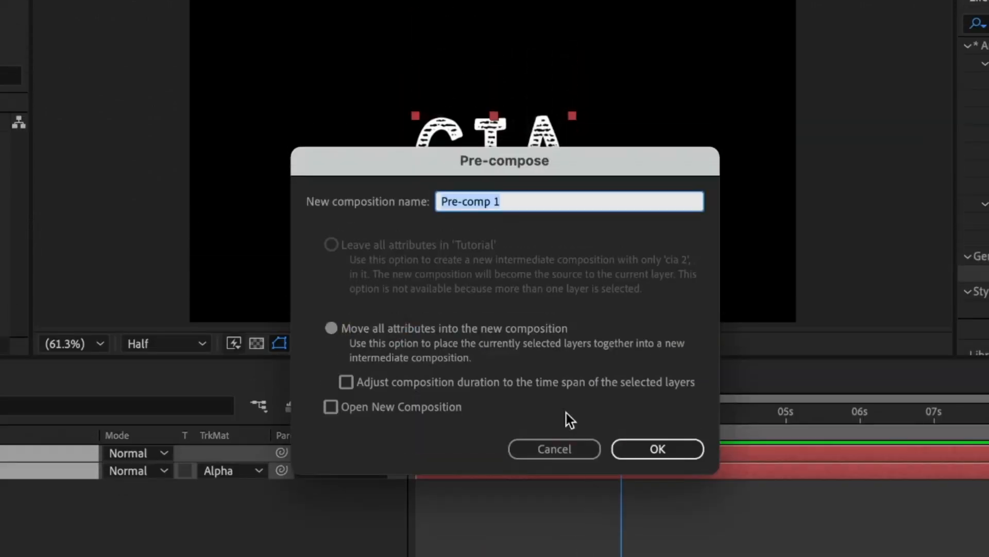
pyautogui.write('text')
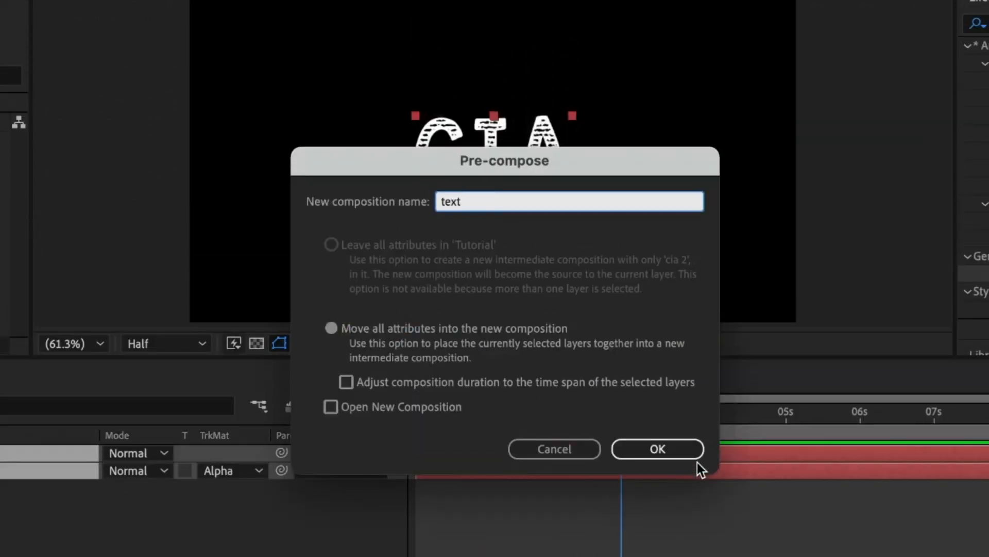
pyautogui.click(697, 450)
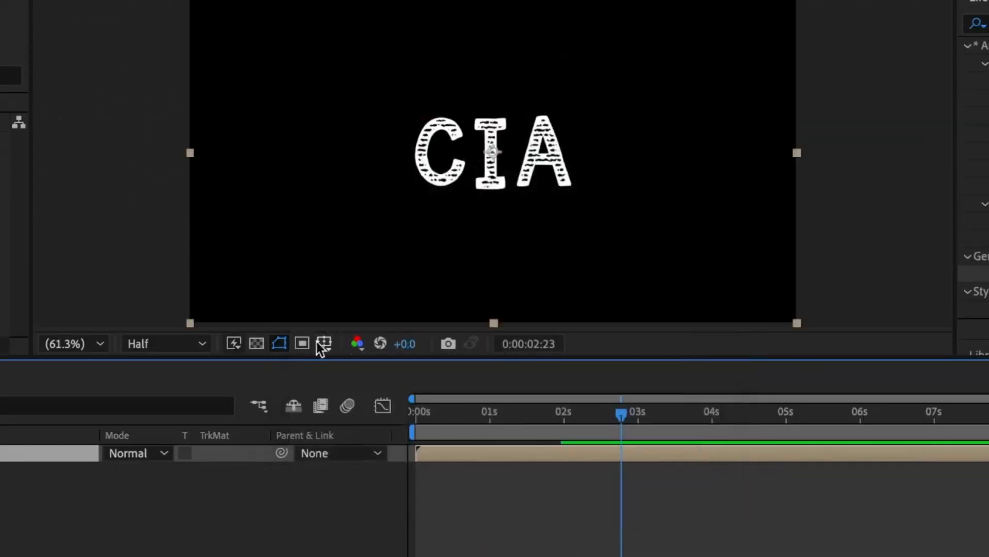
# - Duplicate the text pre-comp layer and offset the upper copy to start slightly before the half-second mark
pyautogui.hotkey('ctrl', 'd')
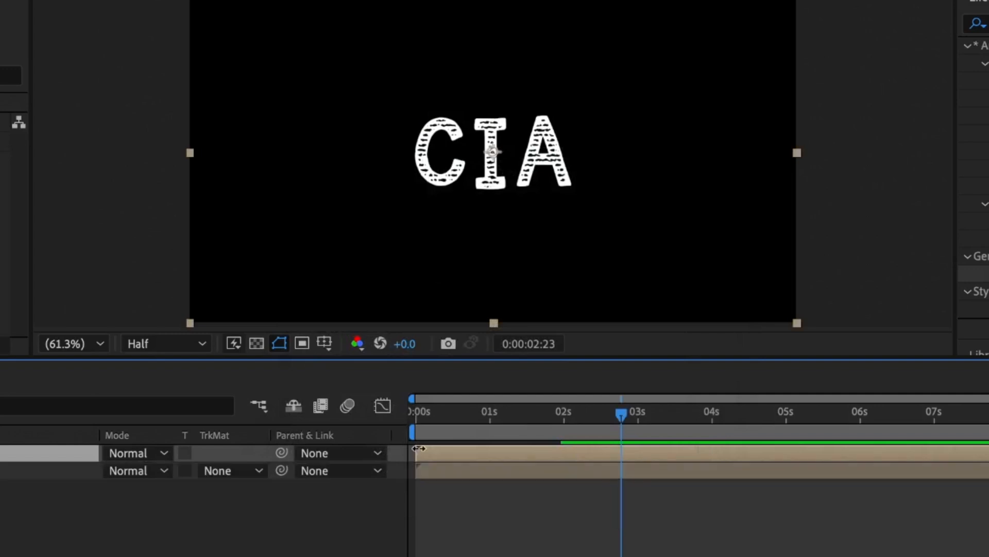
pyautogui.moveTo(430, 450); pyautogui.dragTo(460, 457)
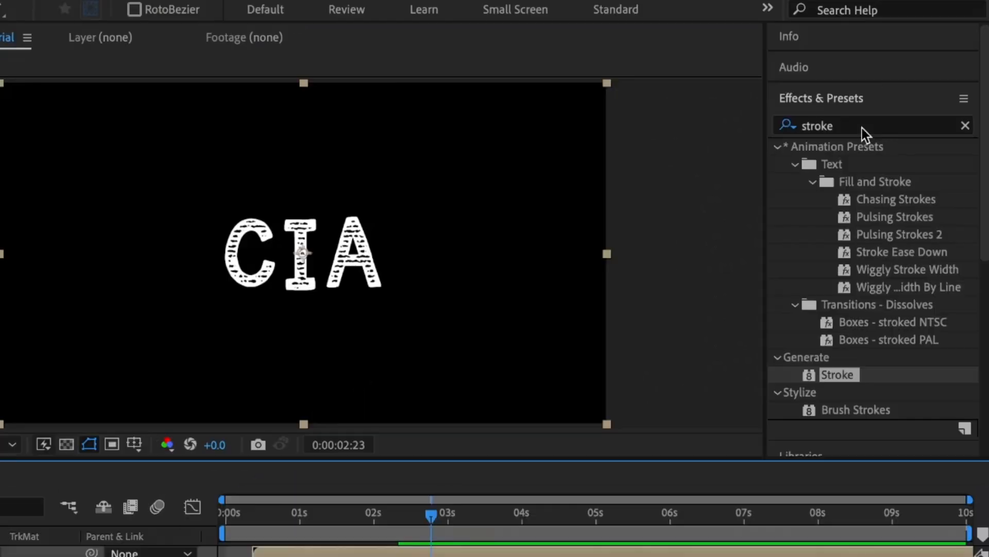
# - Apply the 4-Color Gradient effect to the upper text layer and line up its four points horizontally across CIA
pyautogui.write('4-c')
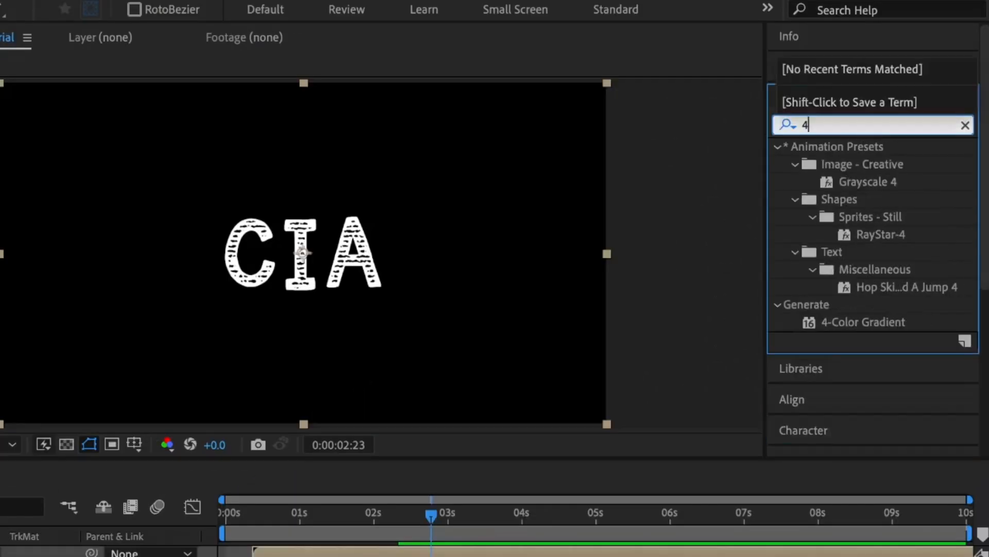
pyautogui.write('o')
pyautogui.doubleClick(875, 165)
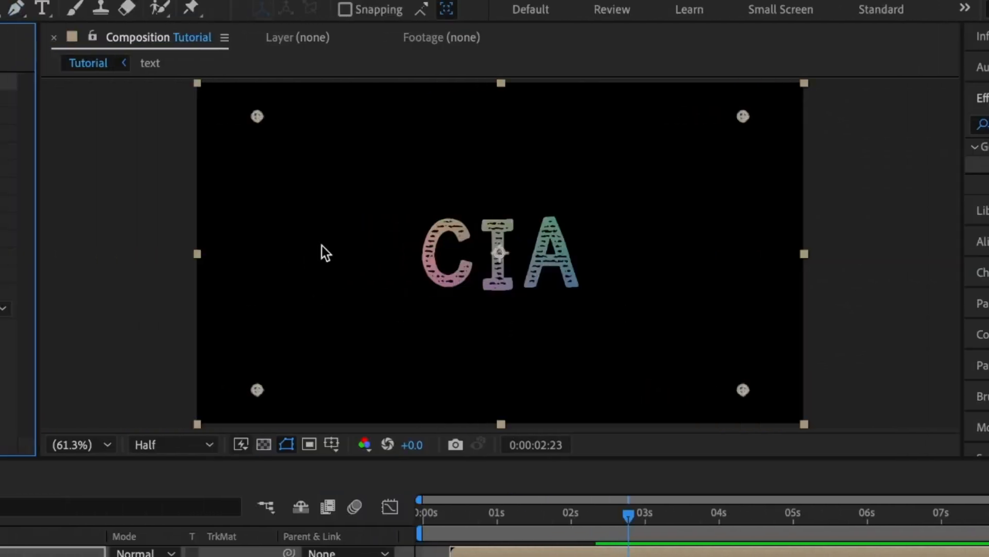
pyautogui.moveTo(261, 121); pyautogui.dragTo(419, 257)
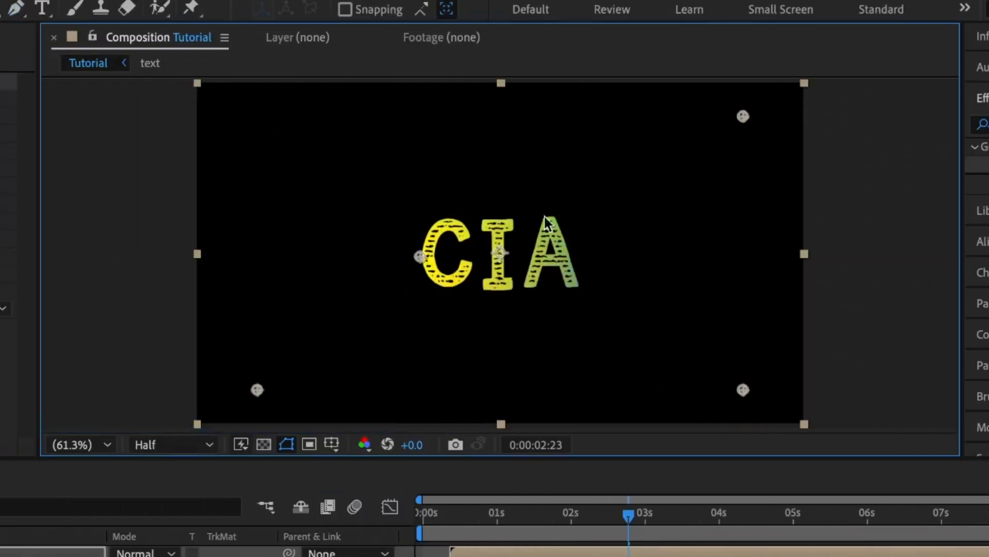
pyautogui.moveTo(738, 121); pyautogui.dragTo(471, 255)
pyautogui.moveTo(257, 390); pyautogui.dragTo(533, 257)
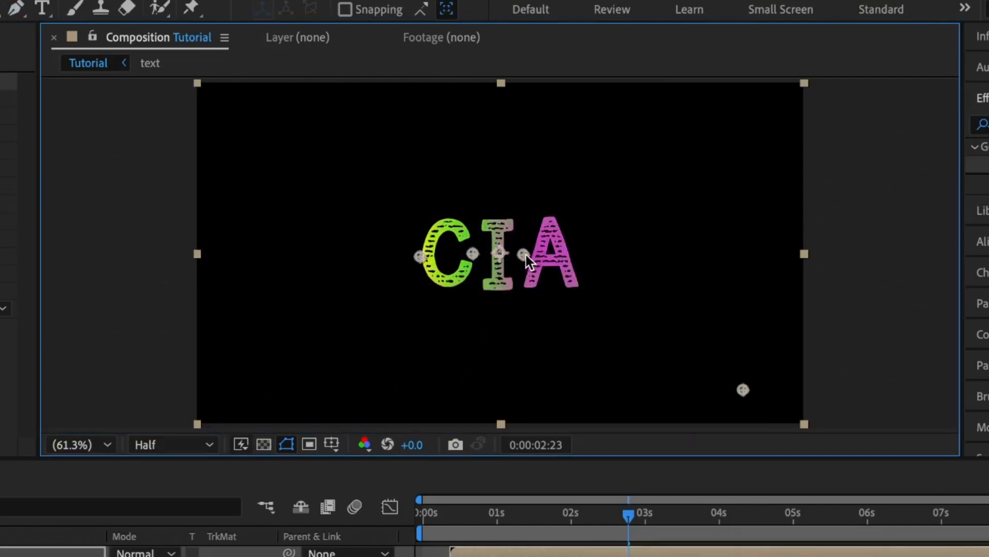
pyautogui.moveTo(742, 390); pyautogui.dragTo(595, 257)
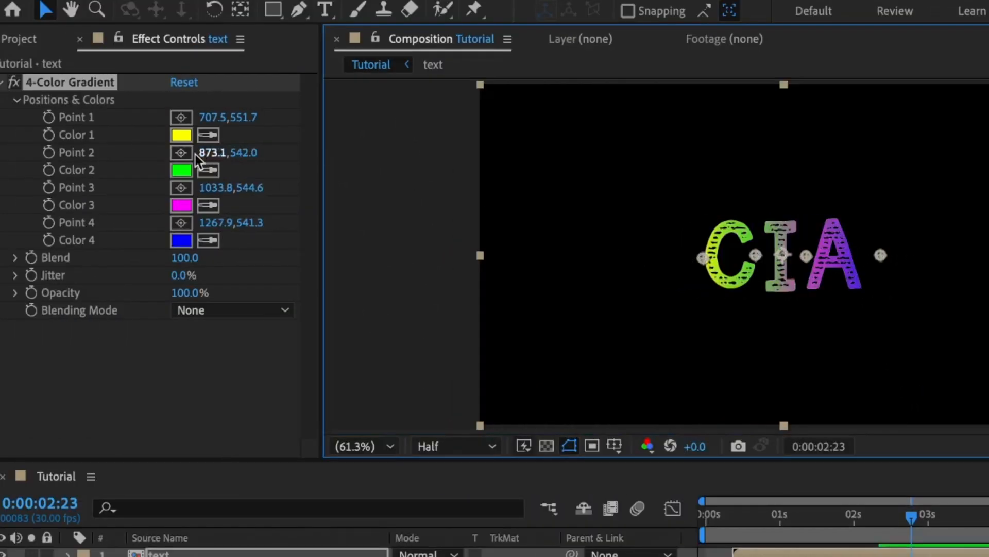
# - Set the 4-Color Gradient's Color 2 to red
pyautogui.click(184, 170)
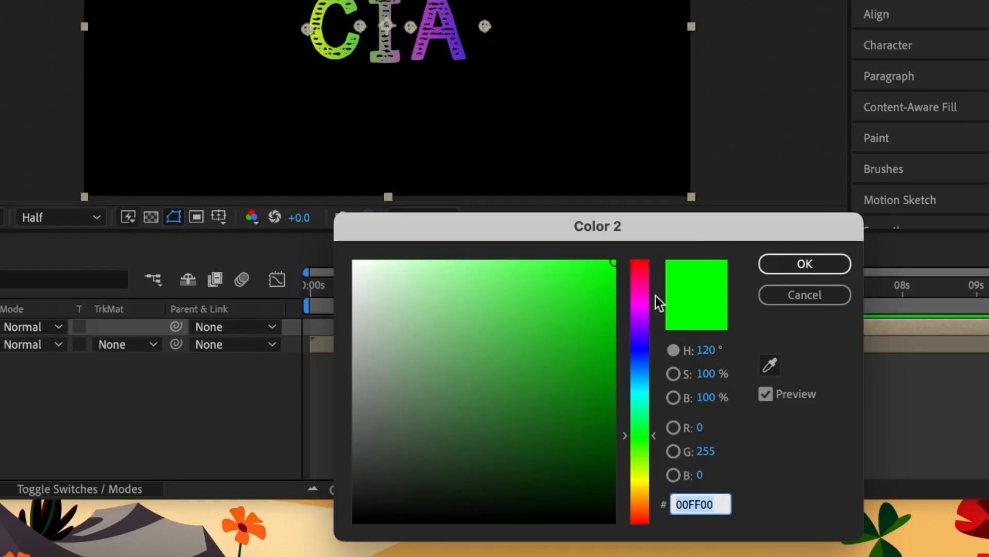
pyautogui.moveTo(640, 301); pyautogui.dragTo(639, 261)
pyautogui.click(799, 265)
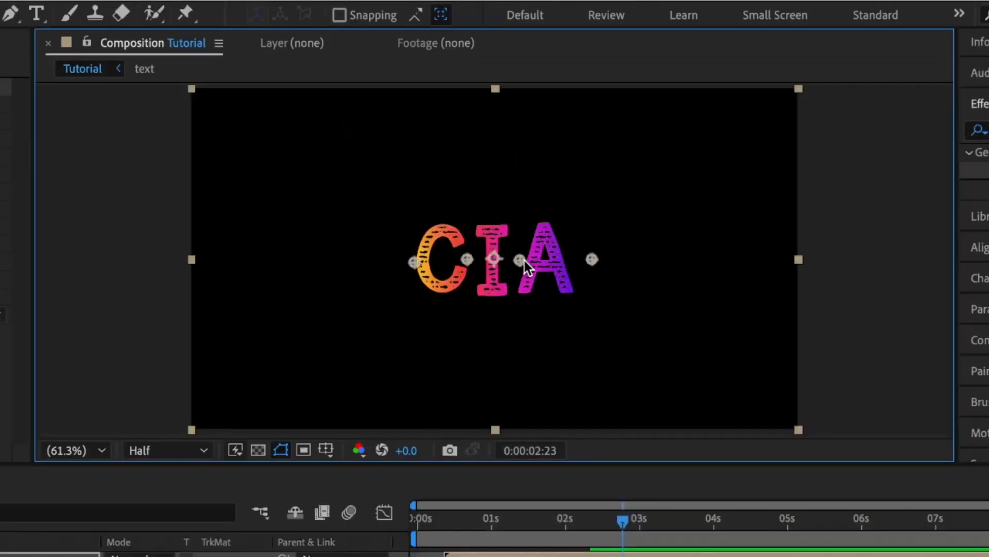
# - Move gradient Points 3 and 4 slightly away from the I and preview the coloured reveal from 0:00:00:00
pyautogui.moveTo(525, 261); pyautogui.dragTo(526, 261)
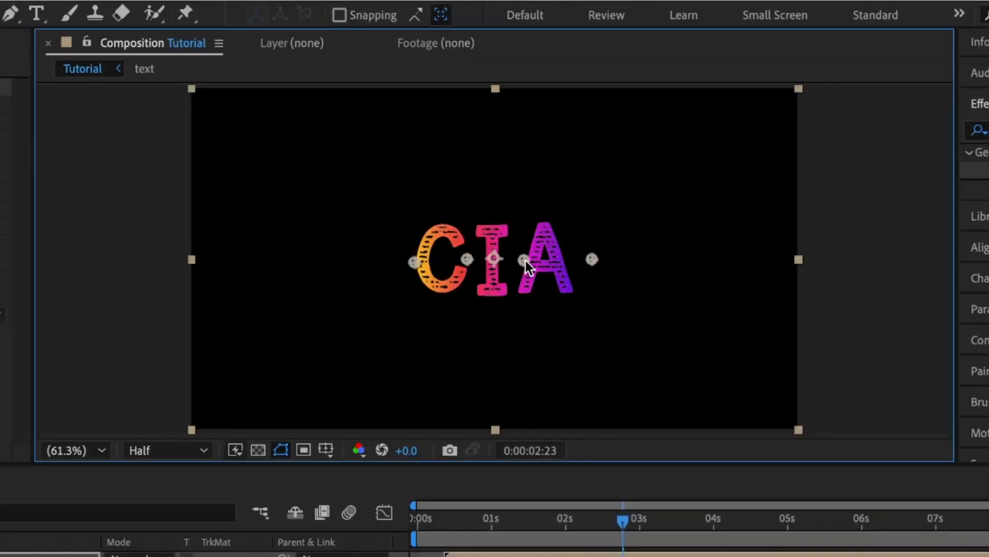
pyautogui.moveTo(590, 260); pyautogui.dragTo(607, 259)
pyautogui.moveTo(447, 527); pyautogui.dragTo(283, 528)
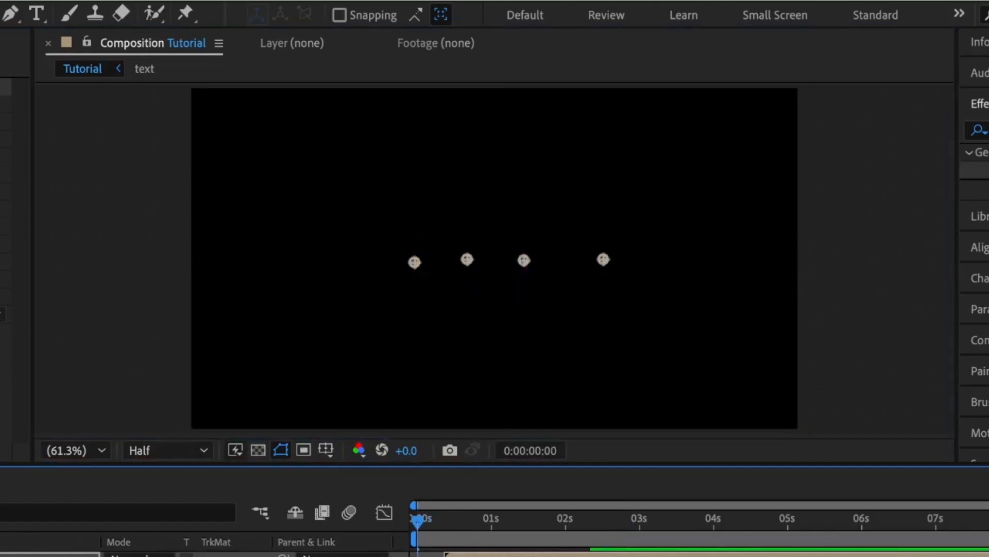
pyautogui.click(406, 556)
pyautogui.press('space')
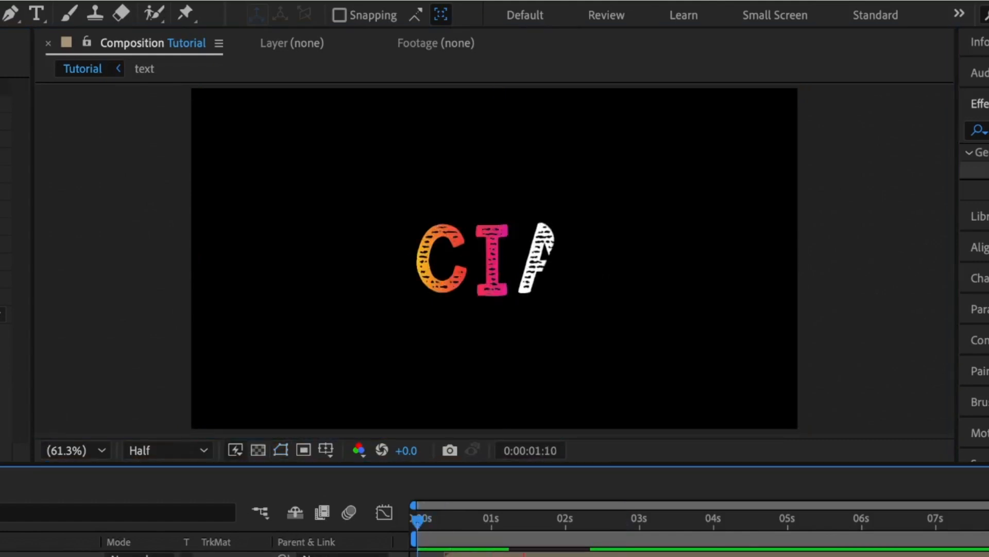